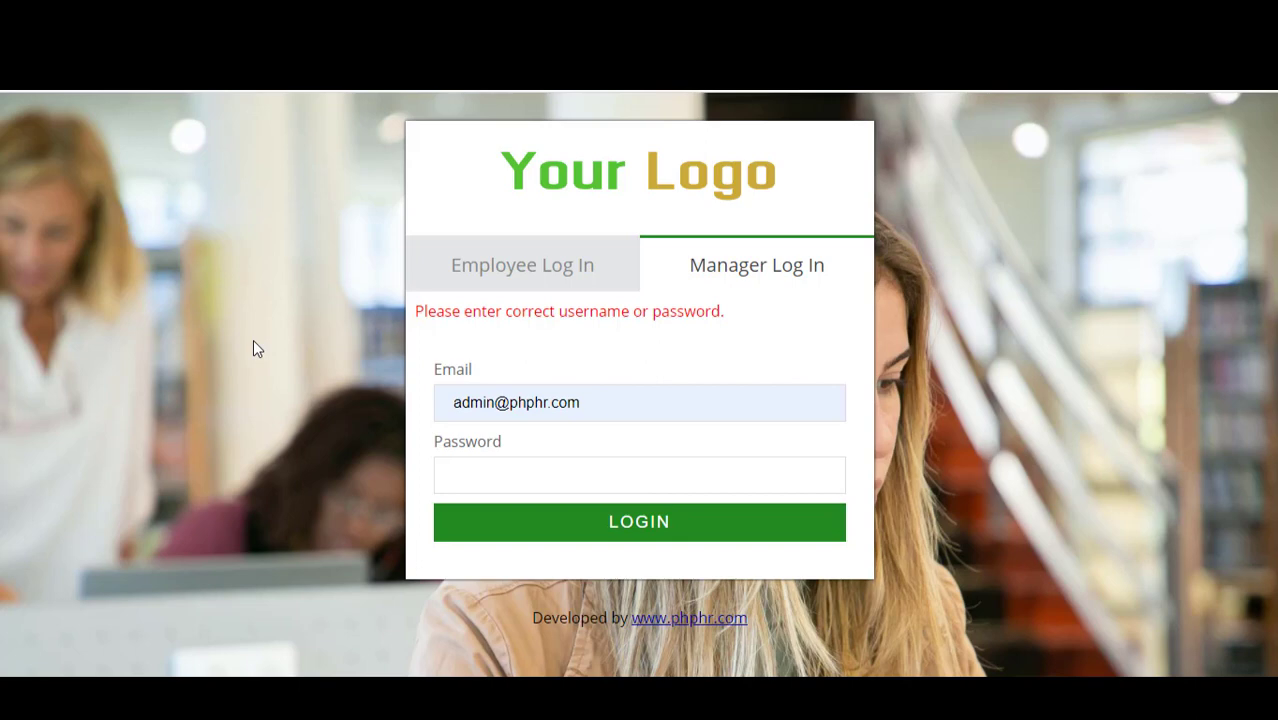
- Fill in the manager email and start entering the password on the Manager Log In form
left_click(602, 404)
left_click(589, 469)
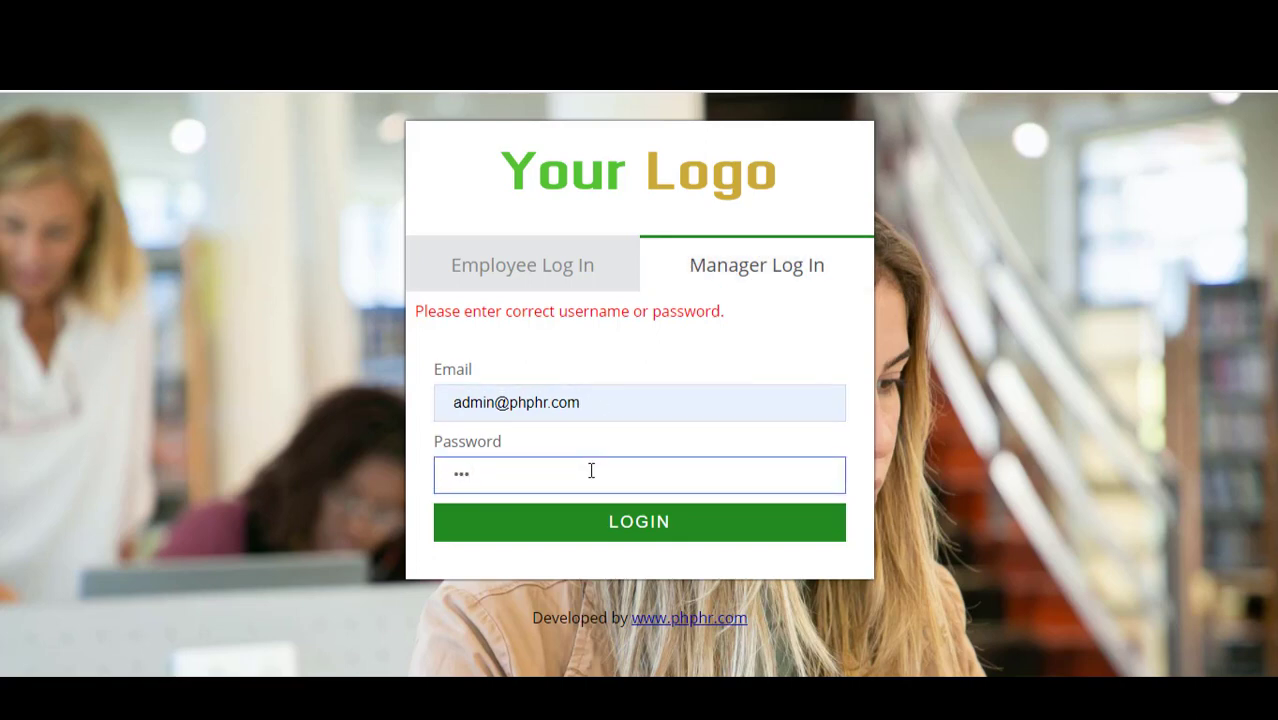
- Log in as manager, dismiss Chrome's password warning, and open Attendance > Daily Attendance
left_click(573, 527)
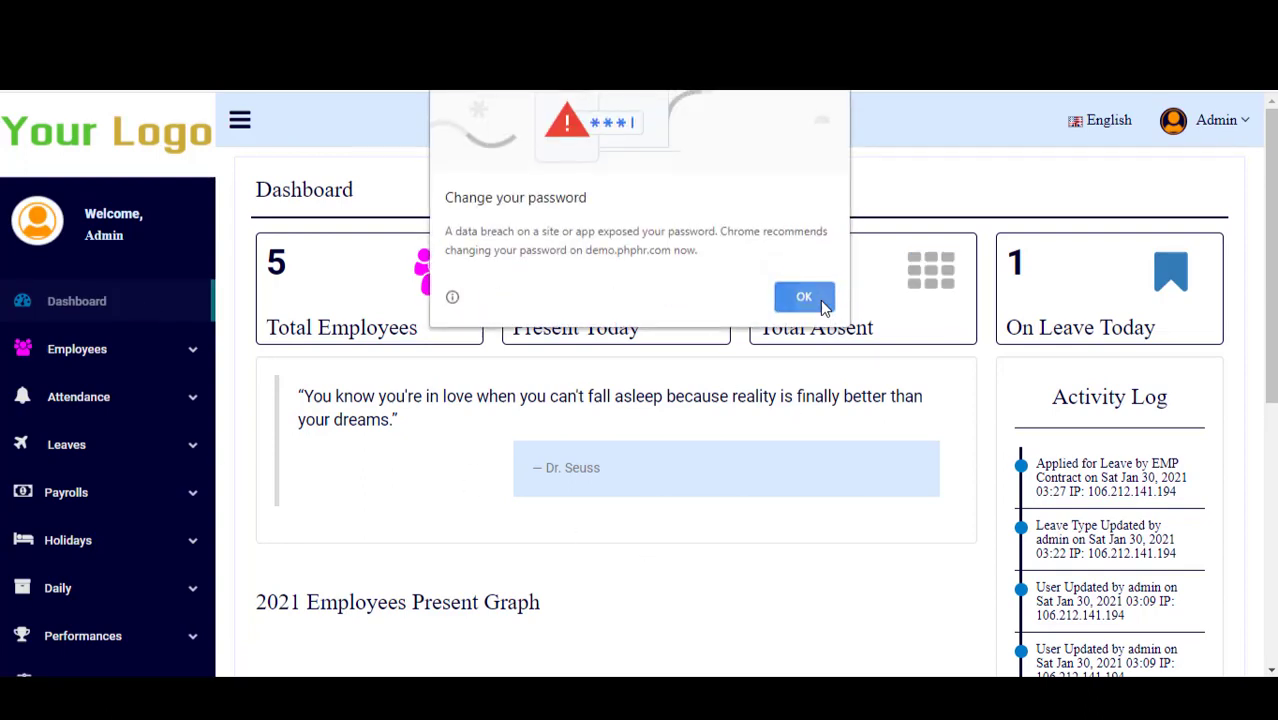
left_click(810, 292)
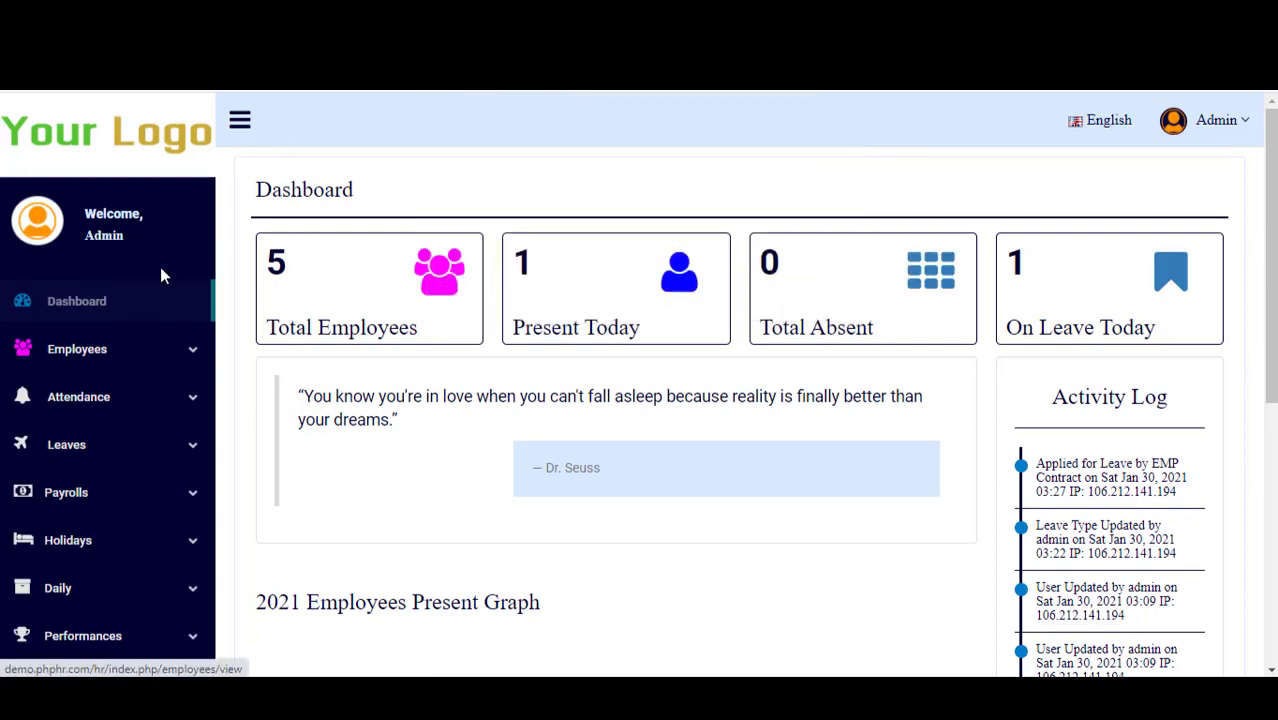
left_click(110, 405)
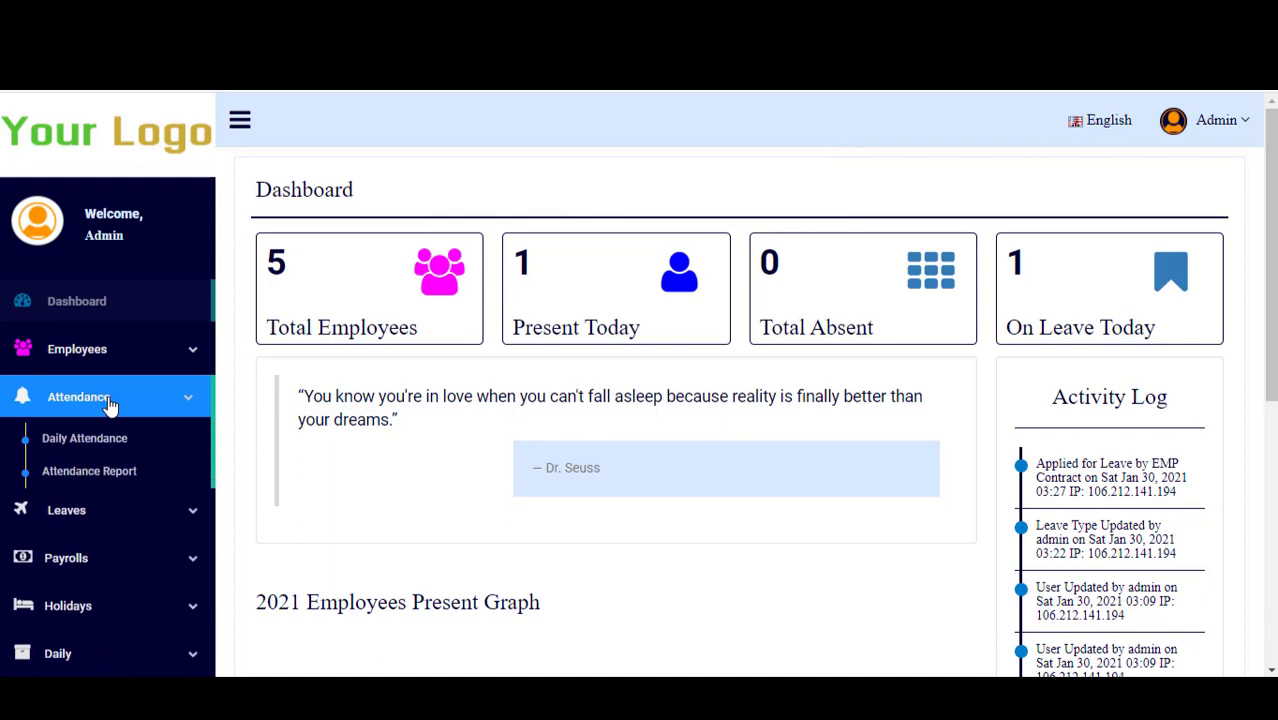
left_click(141, 446)
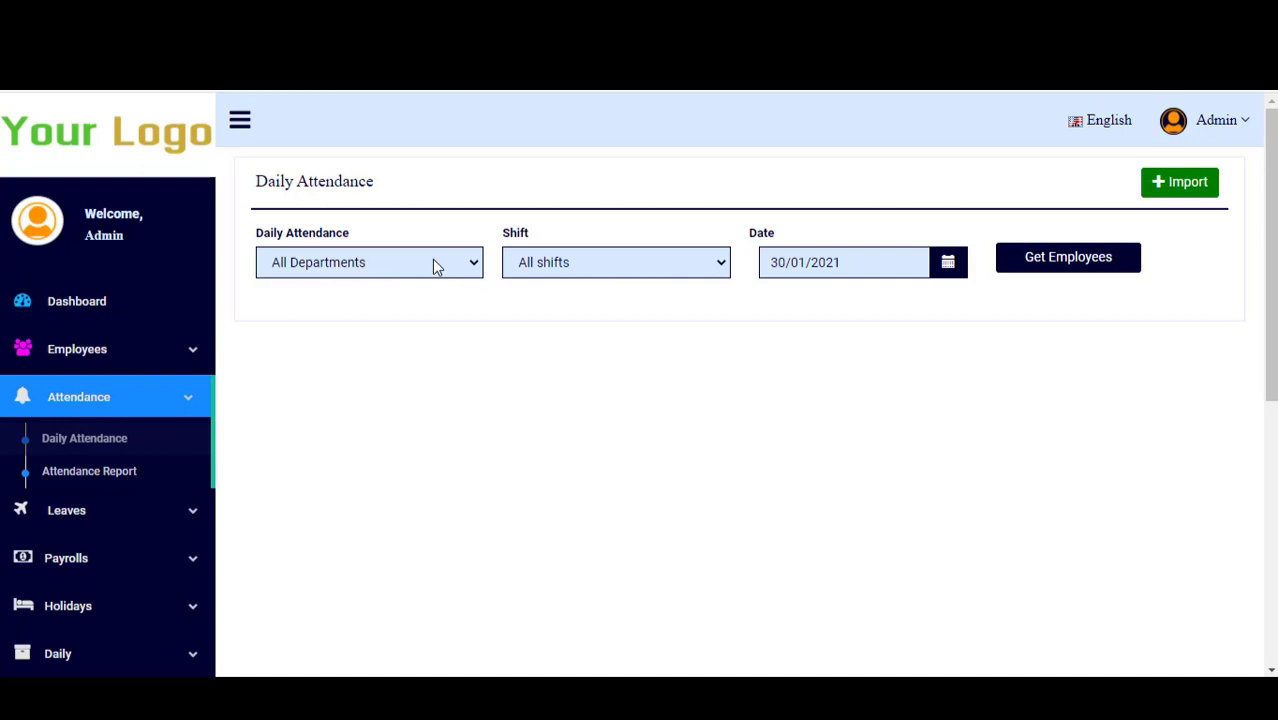
- Filter Daily Attendance to the HR department and load its five employees for 30/01/2021
left_click(476, 263)
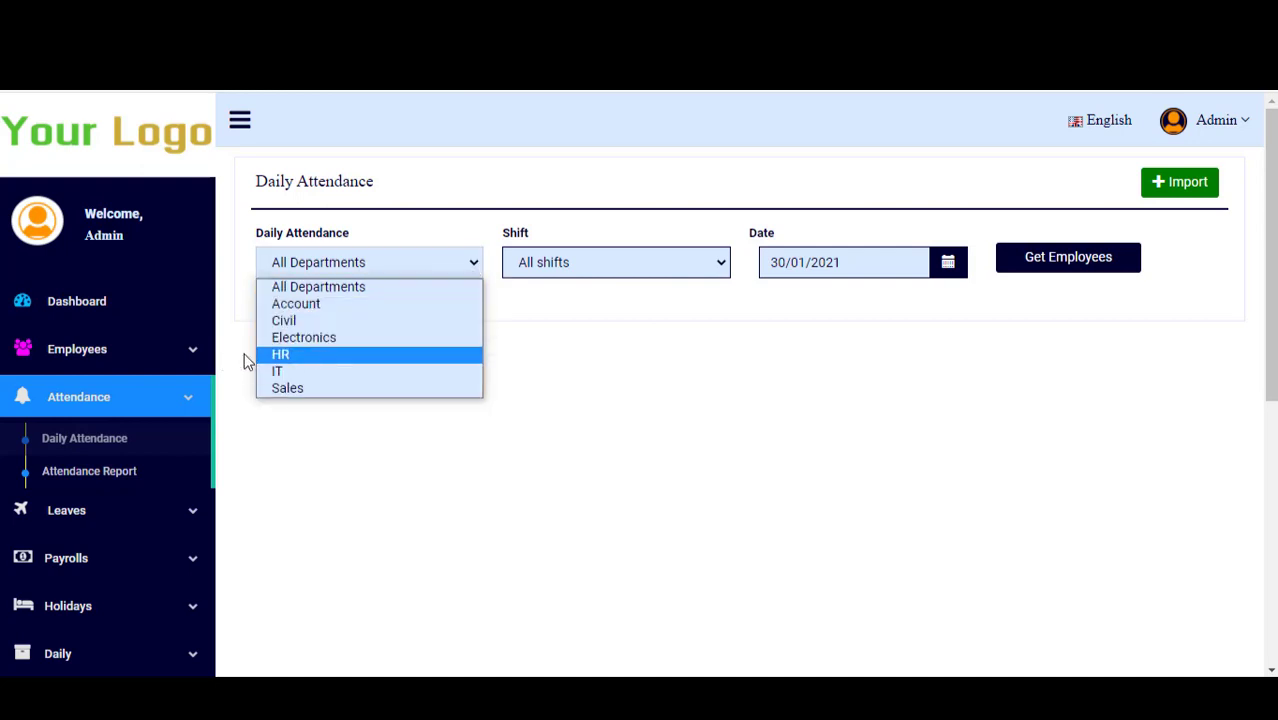
left_click(337, 356)
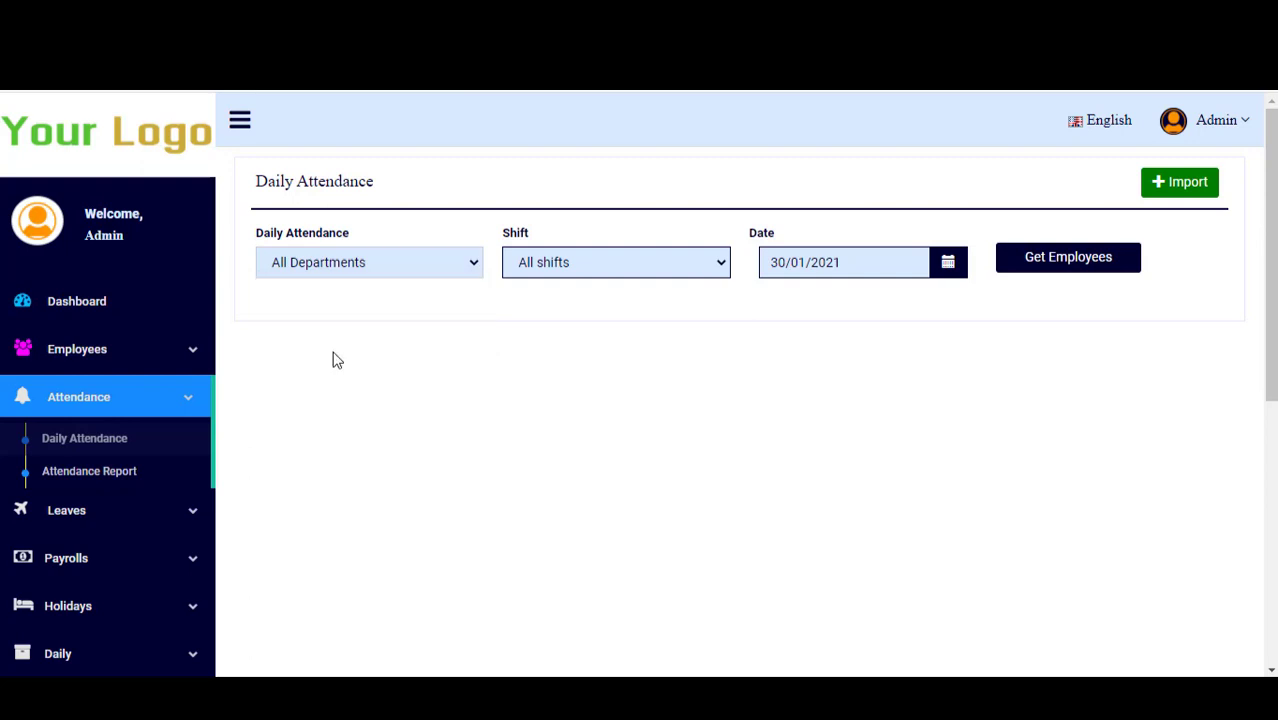
left_click(479, 274)
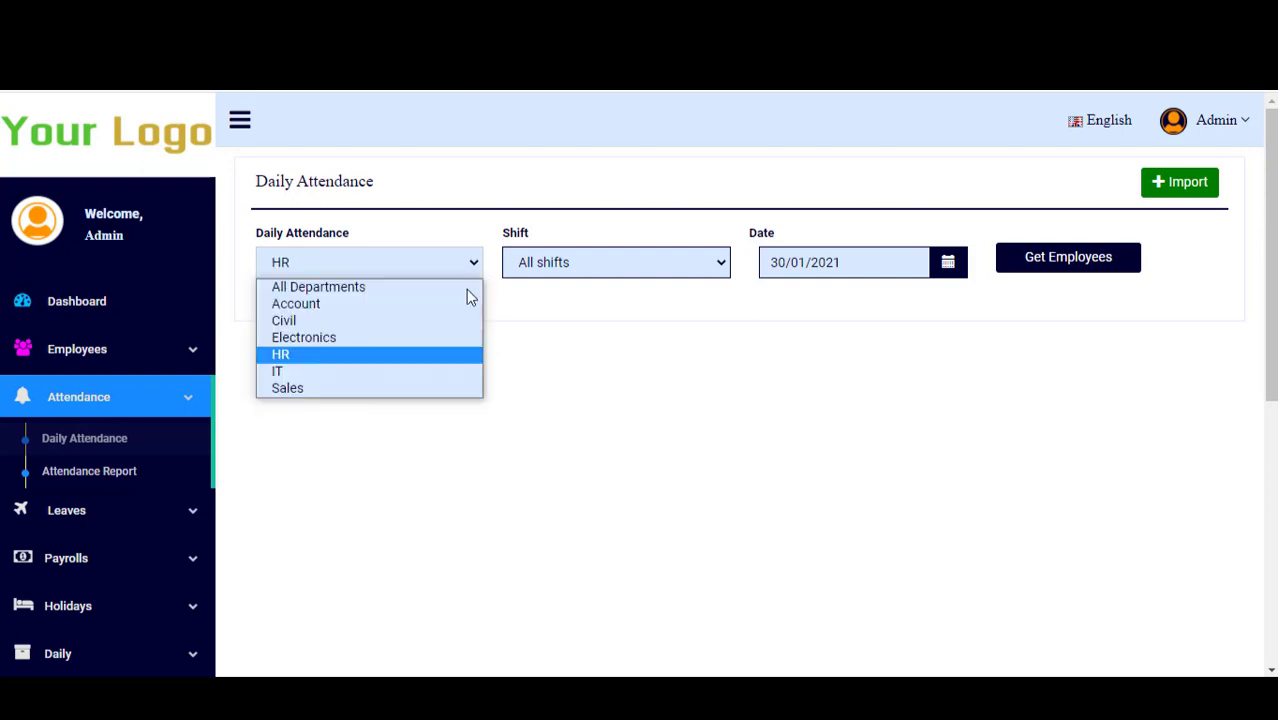
left_click(870, 366)
left_click(1032, 272)
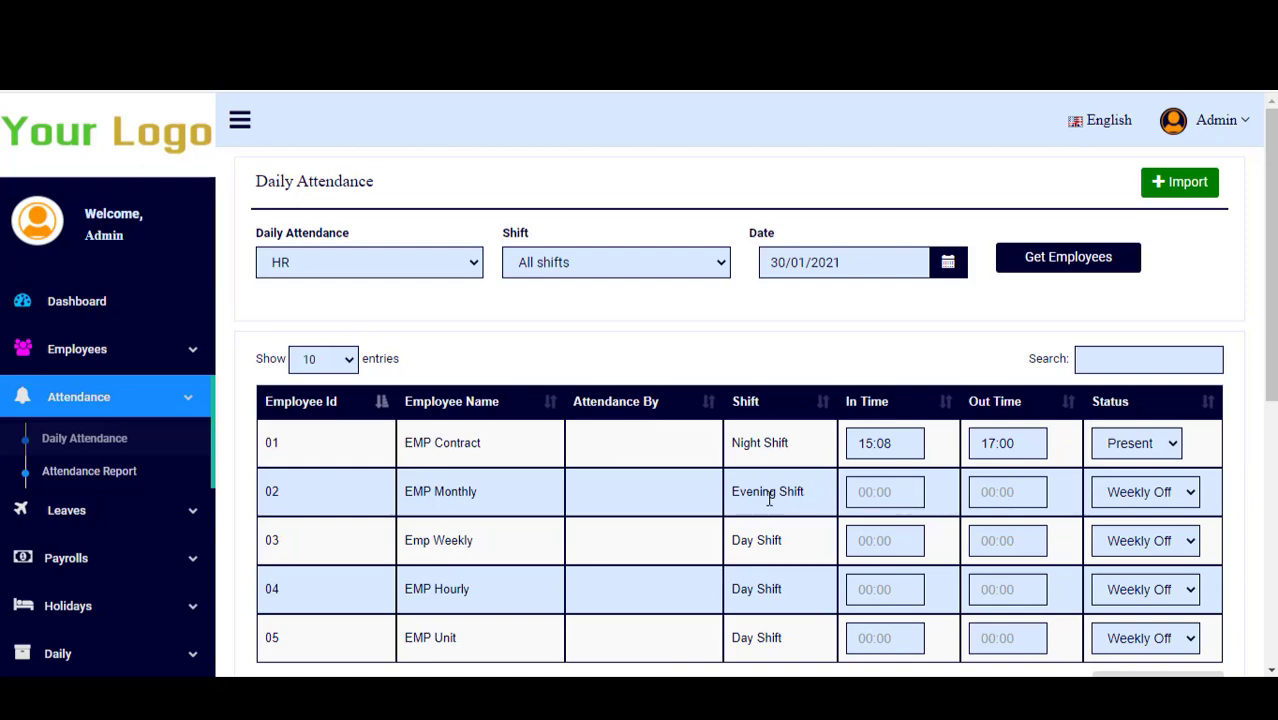
scroll(700, 530, "down", 3)
scroll(747, 462, "up", 2)
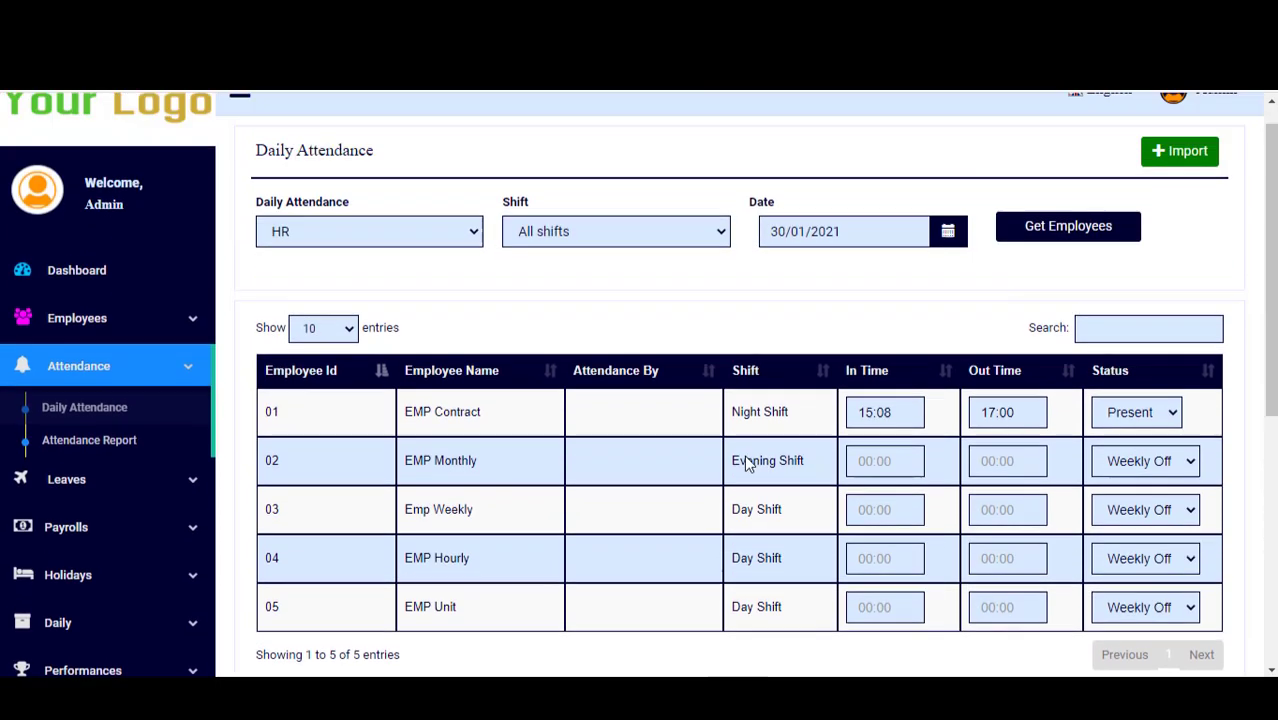
scroll(745, 463, "up", 1)
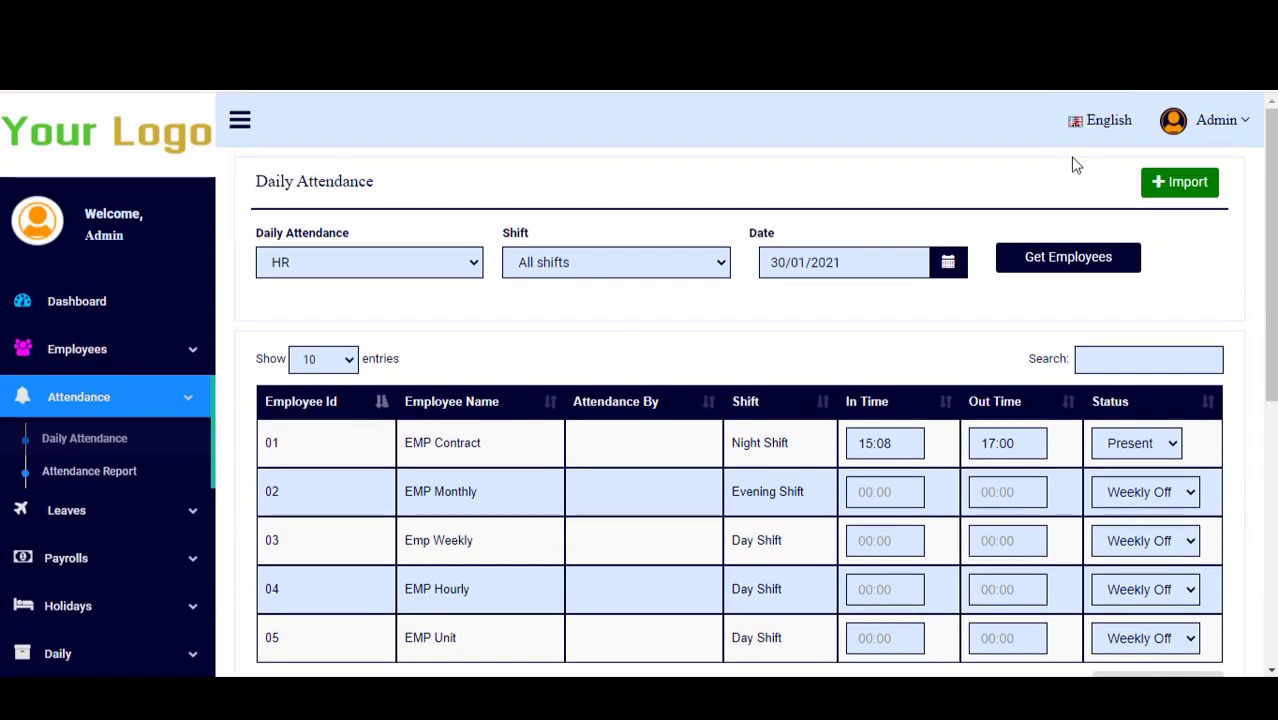
left_click(1175, 199)
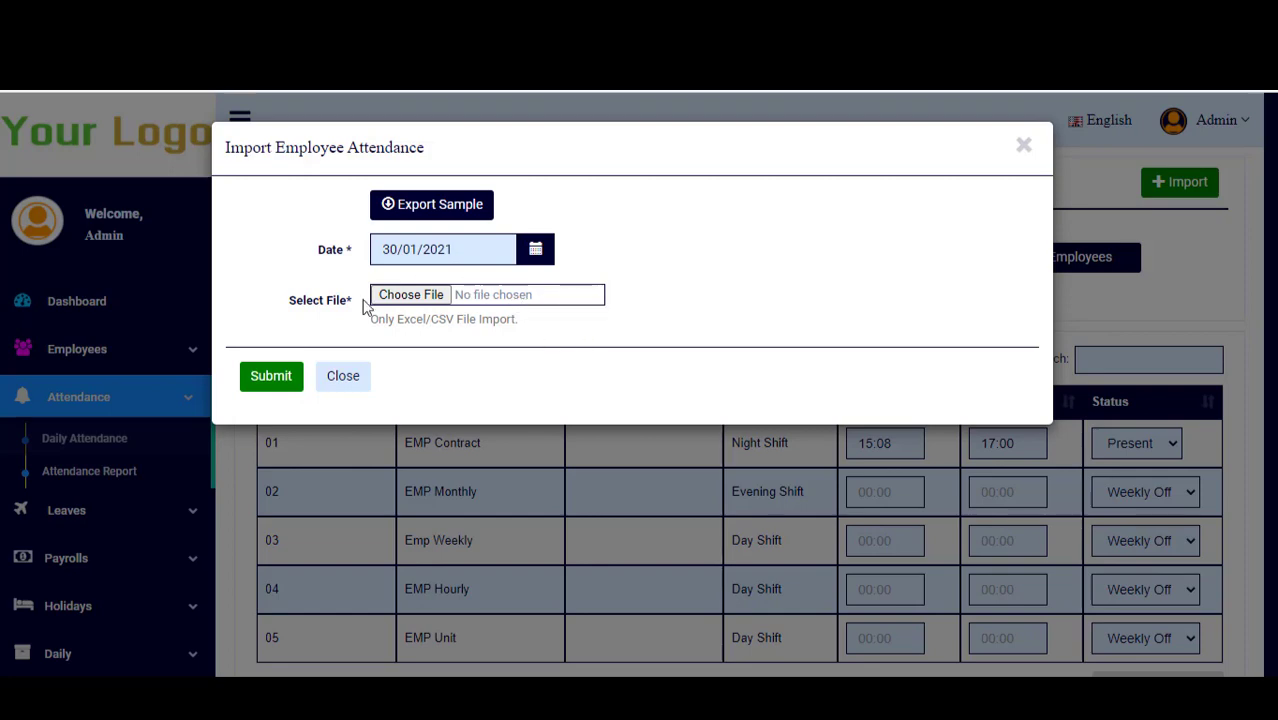
left_click(358, 382)
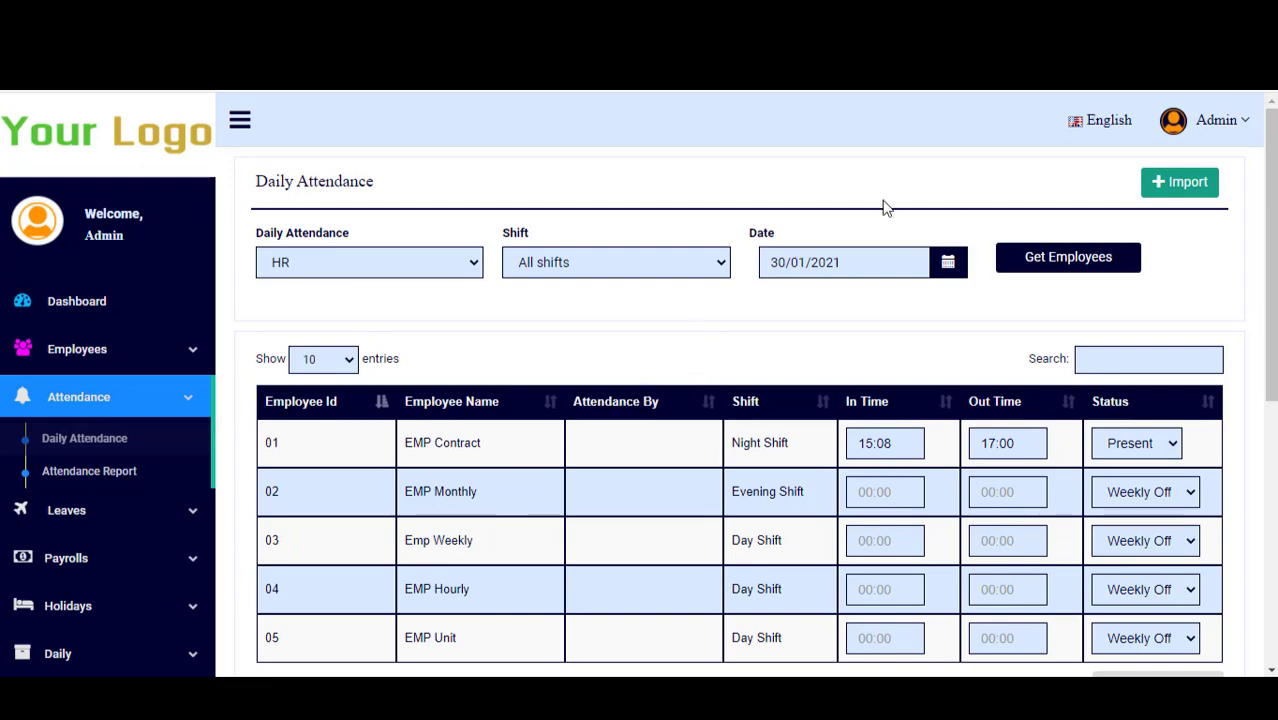
- Open EMP Contract's details from Manage Employee and select their email address
left_click(138, 356)
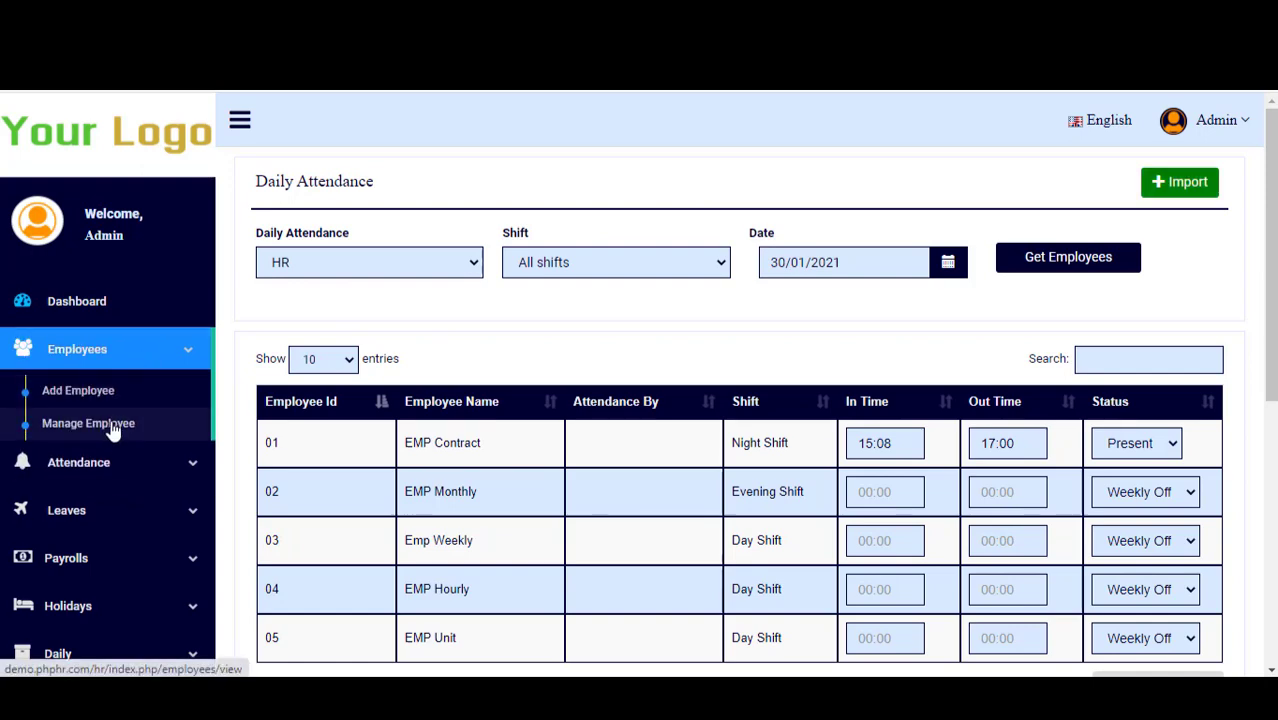
left_click(90, 424)
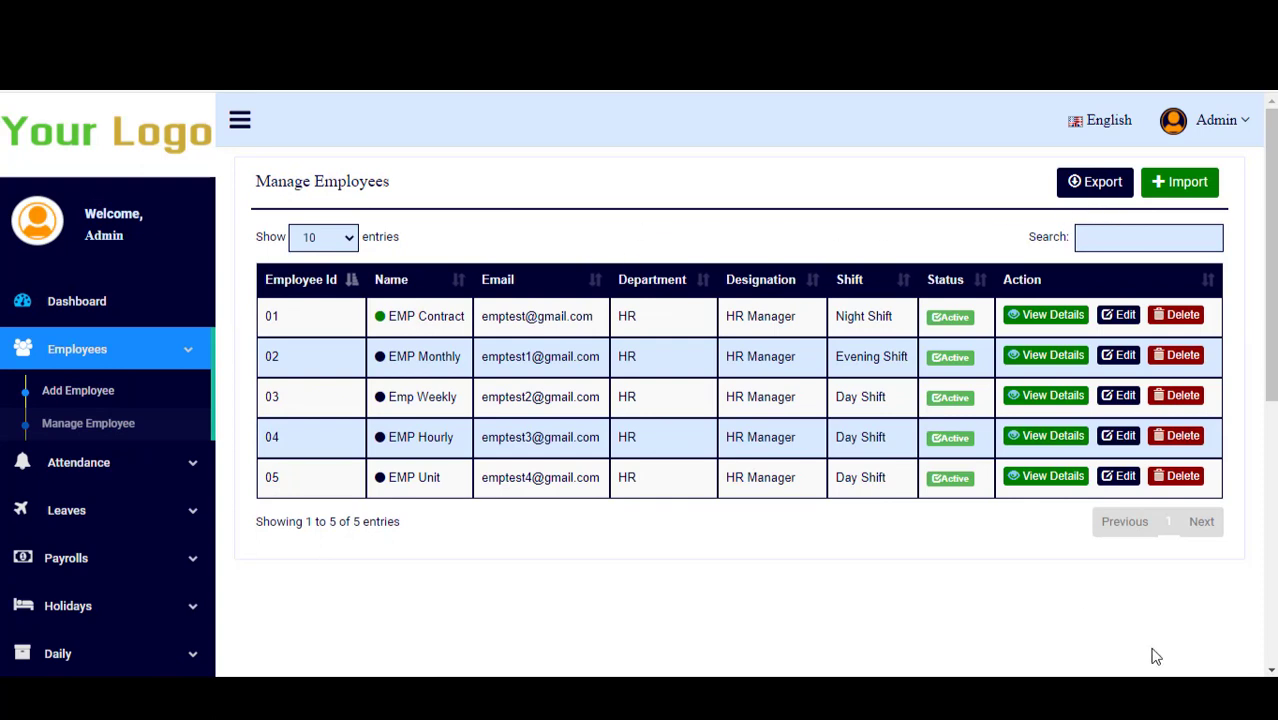
left_click(1038, 324)
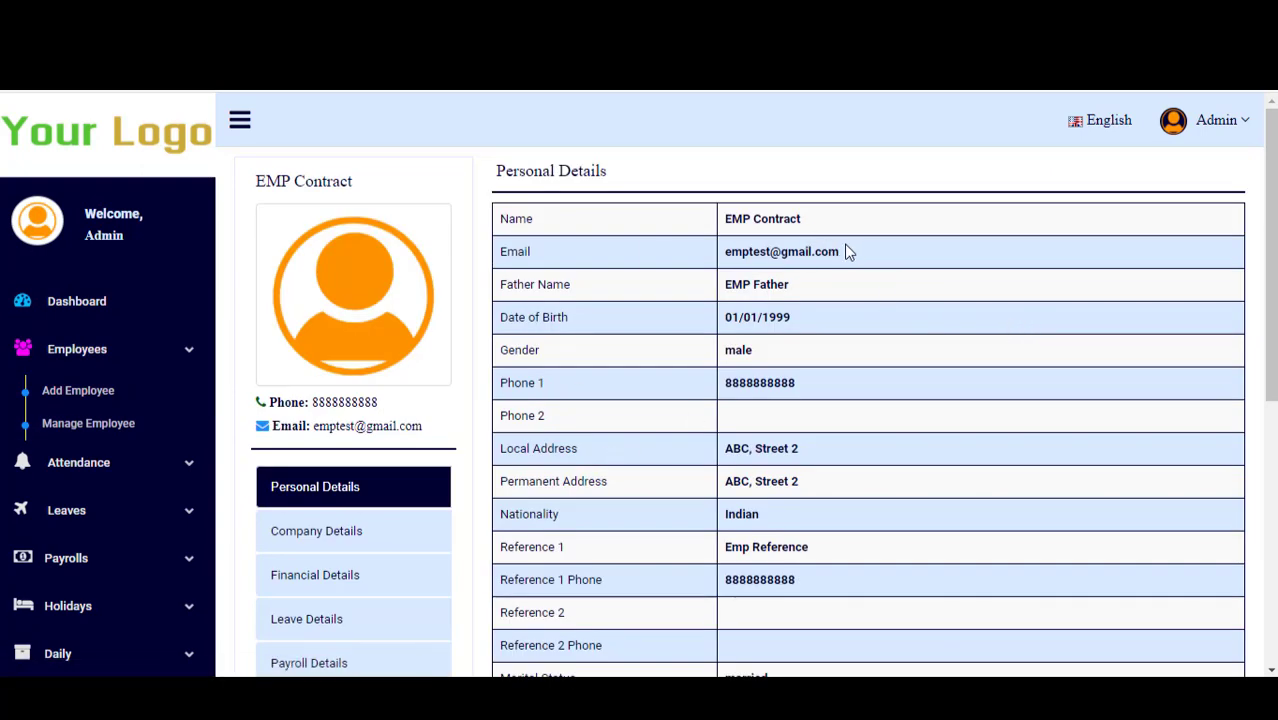
left_click_drag(843, 252, 730, 268)
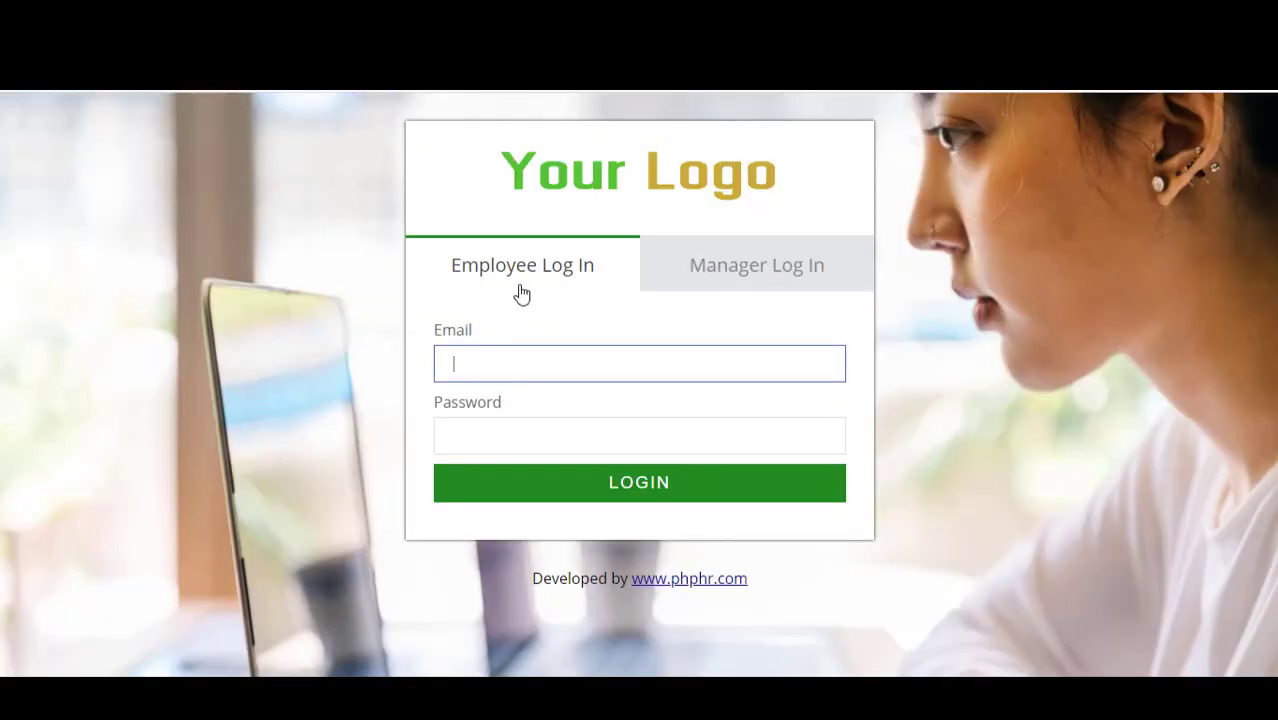
- Log in on the Employee side with EMP Contract's pasted email and password
key("ctrl+v")
left_click(485, 425)
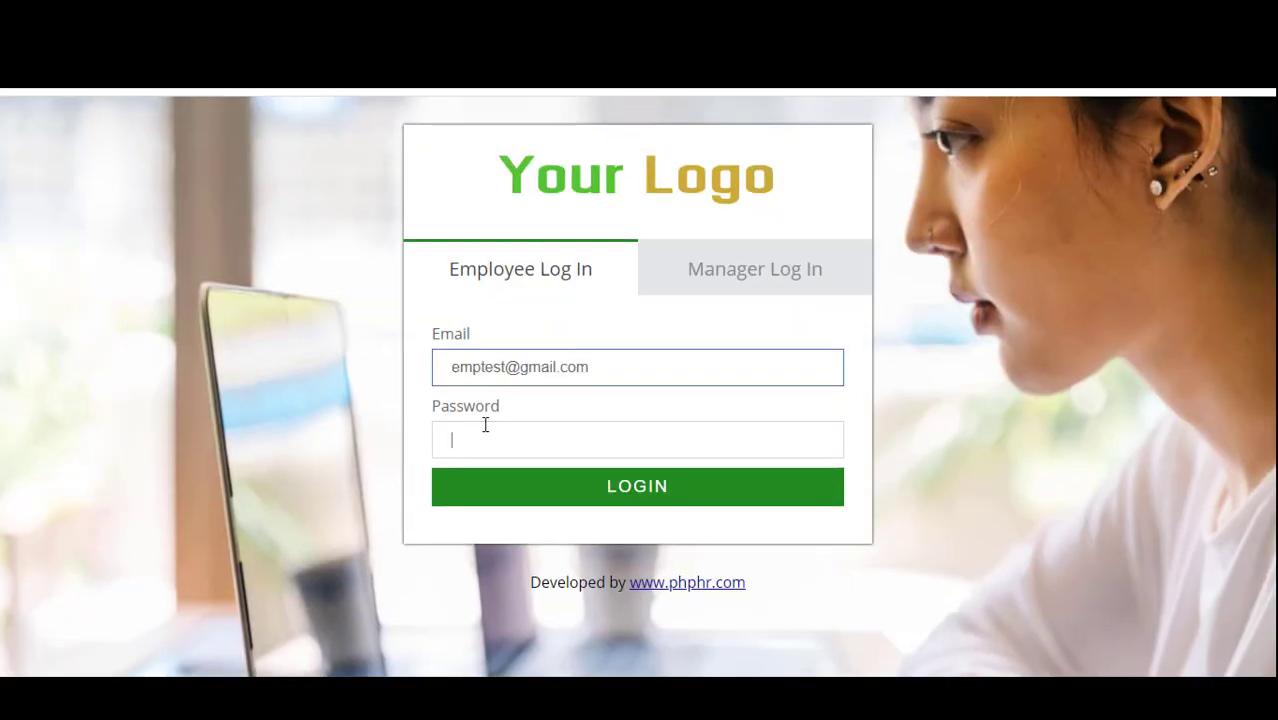
type("3")
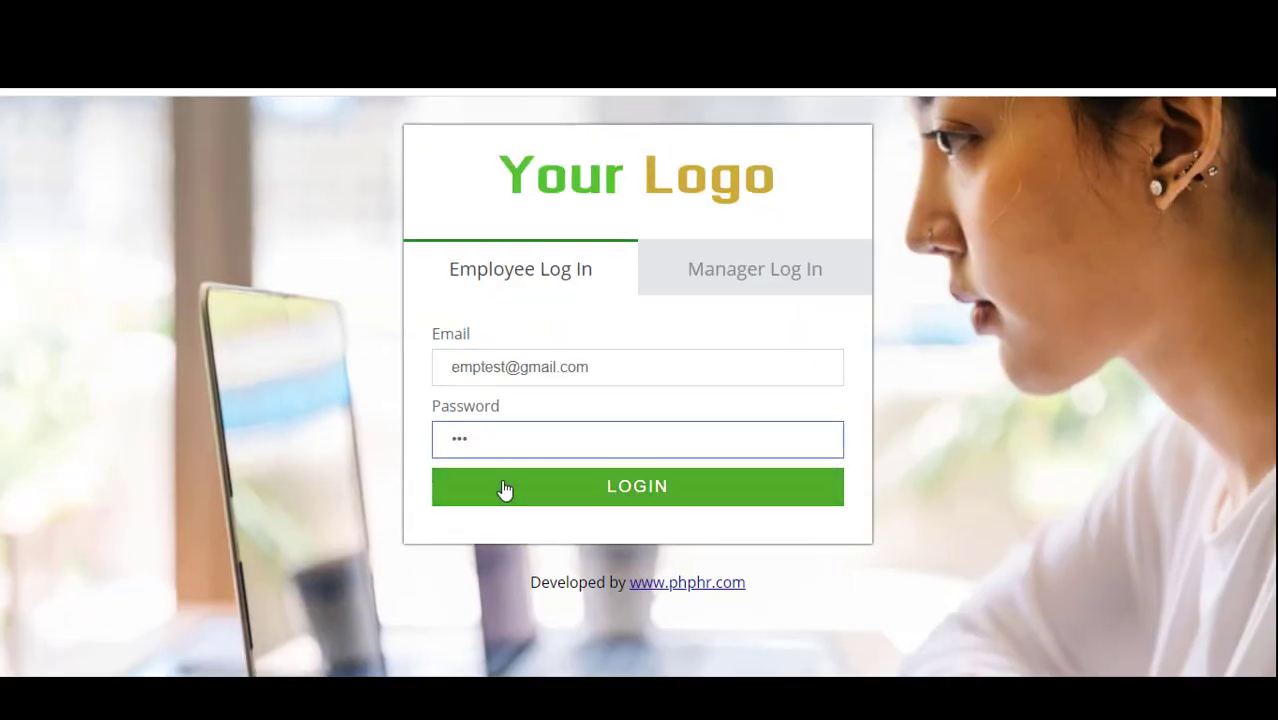
left_click(505, 490)
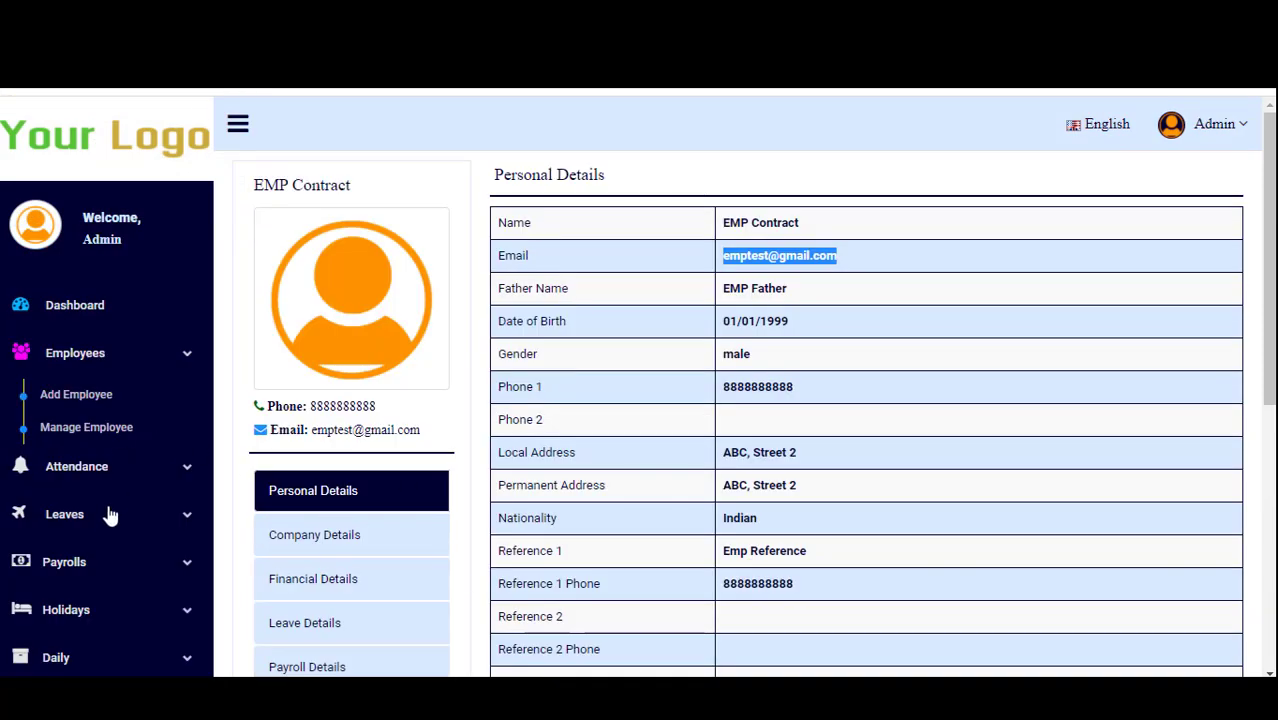
- Generate the January 2021 Attendance Report for all departments and shifts, then review the grid
left_click(106, 468)
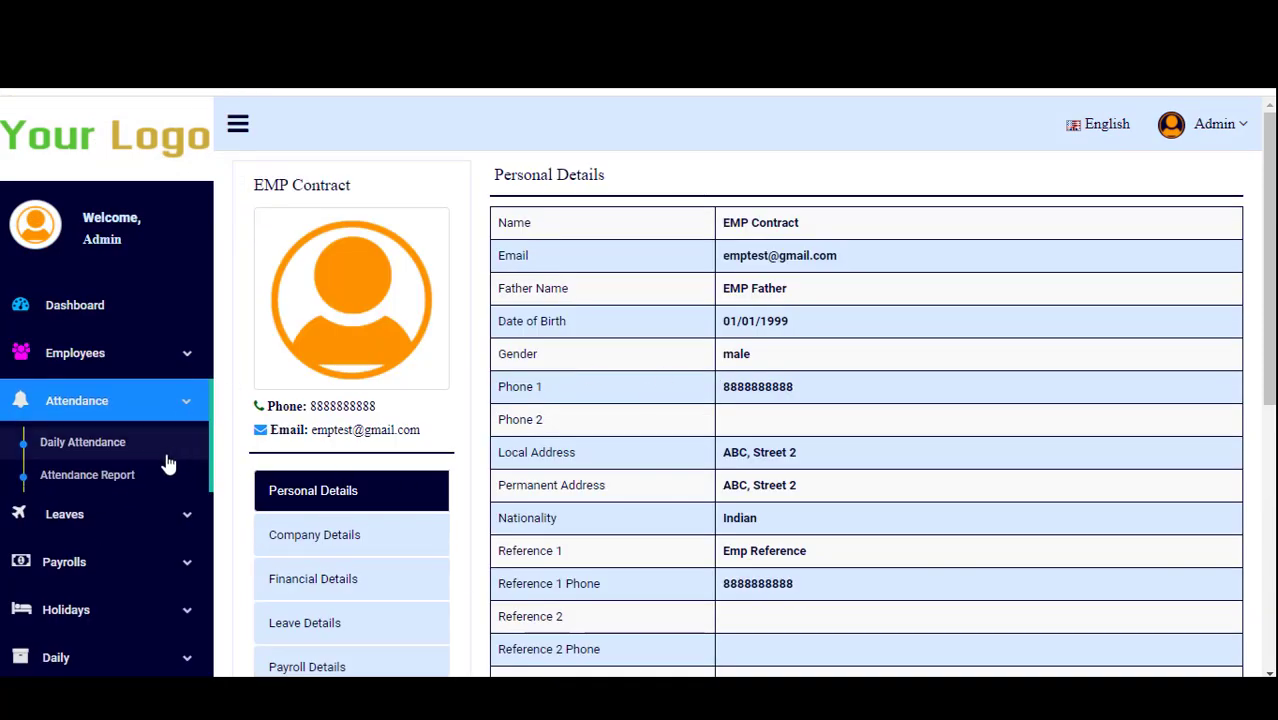
left_click(58, 484)
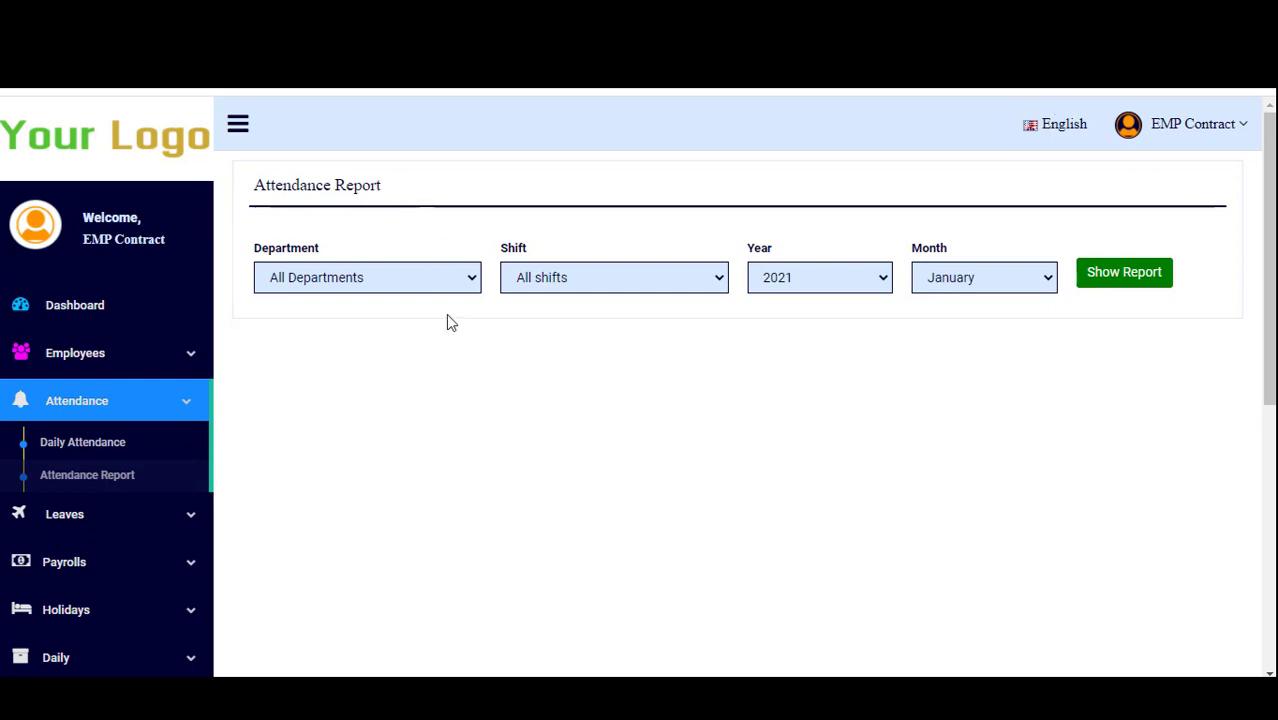
left_click(1107, 282)
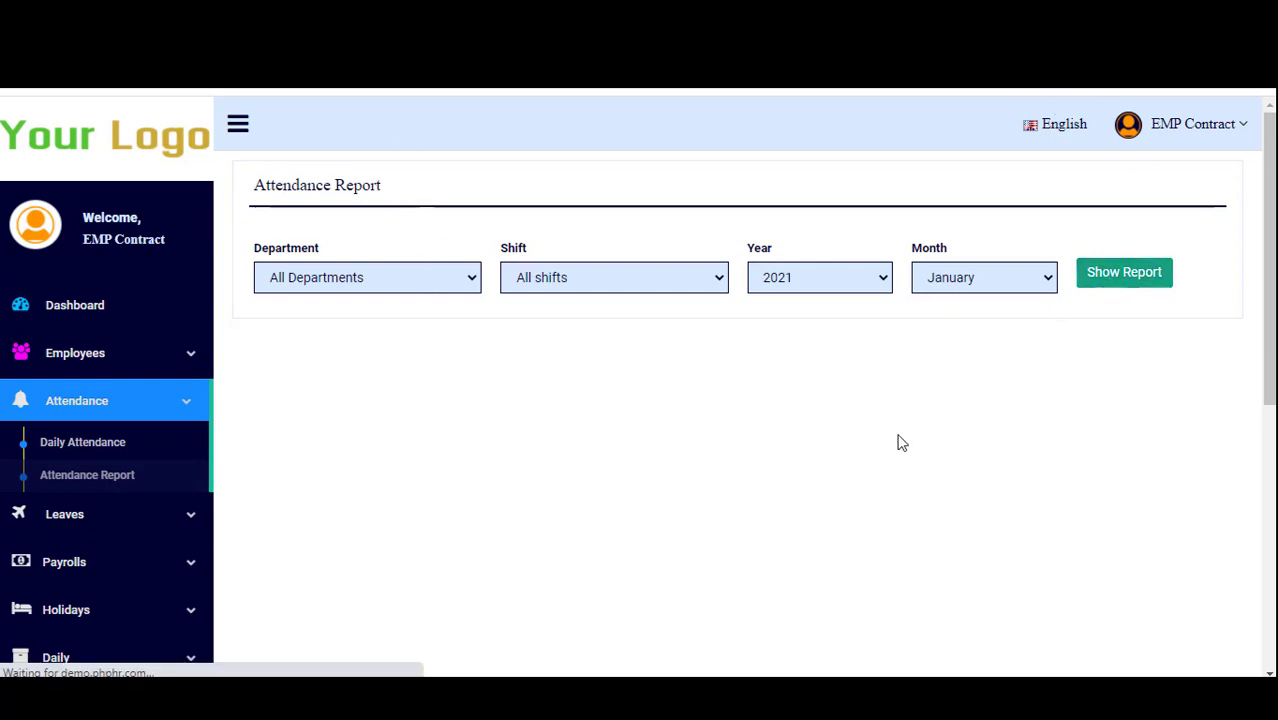
scroll(650, 445, "down", 2)
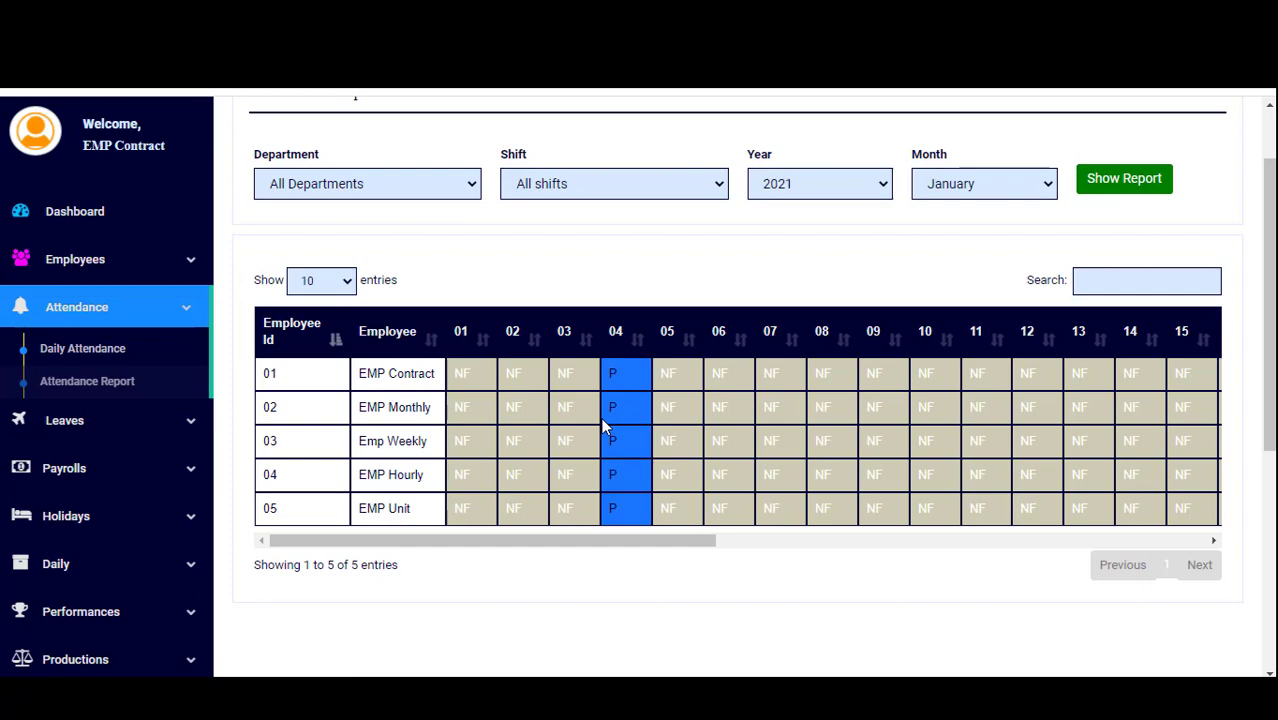
scroll(603, 420, "up", 1)
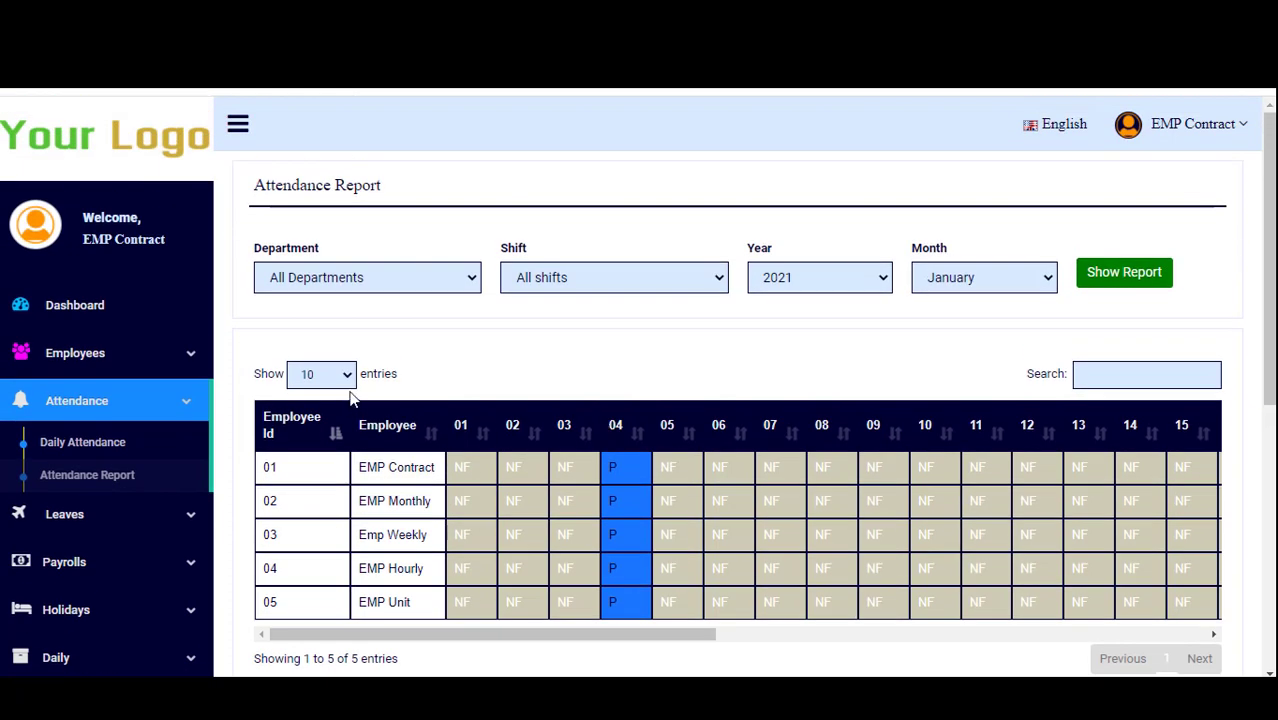